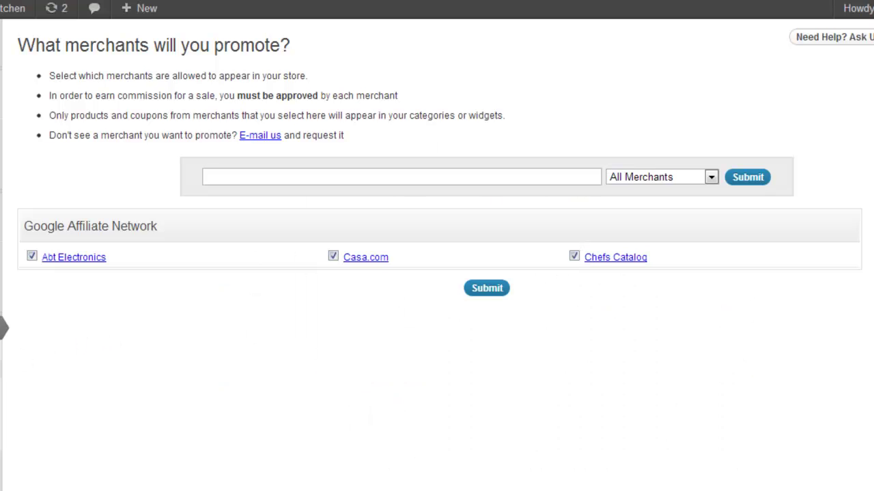
- View the SellFire Categories and Widgets pages, and return to Categories
click(66, 360)
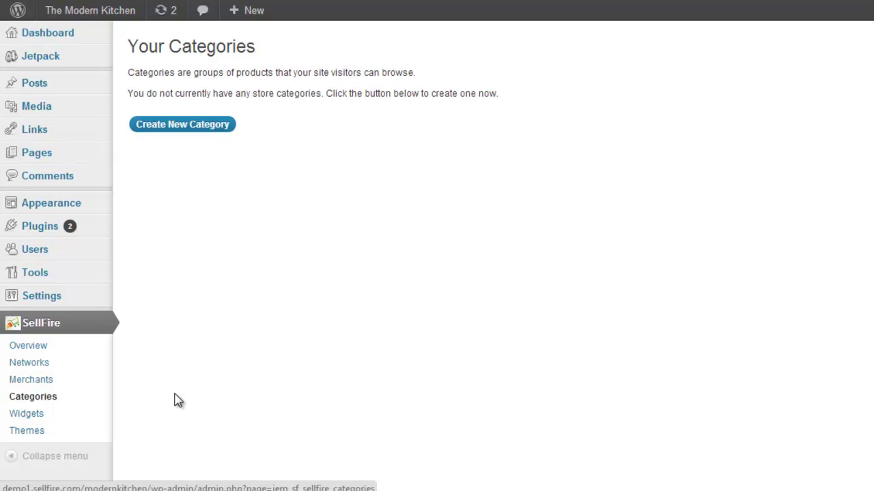
click(74, 416)
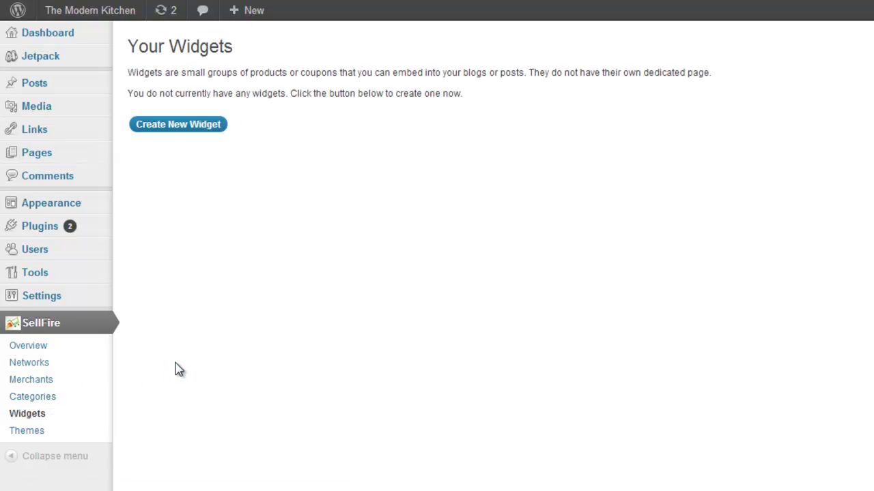
click(94, 400)
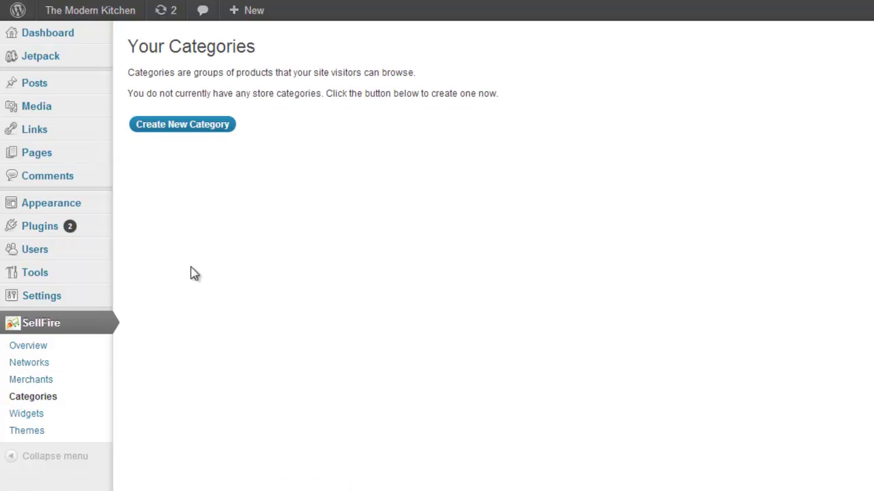
- Create a new store category and name it Test Category
click(208, 131)
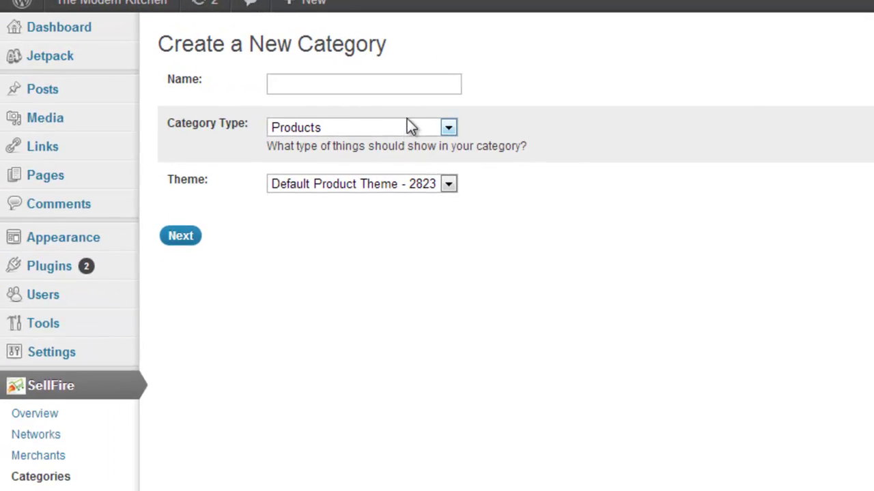
click(384, 81)
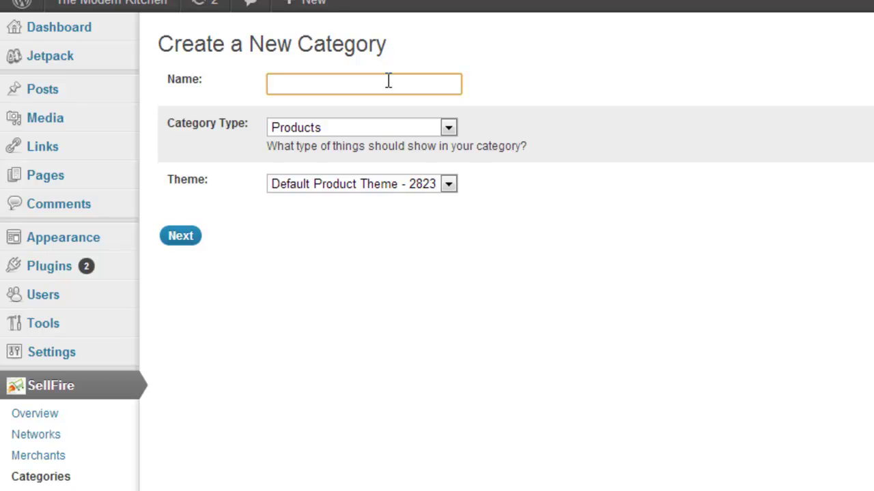
text(Test Categ)
key(BackSpace)
key(BackSpace)
key(BackSpace)
text(ategory)
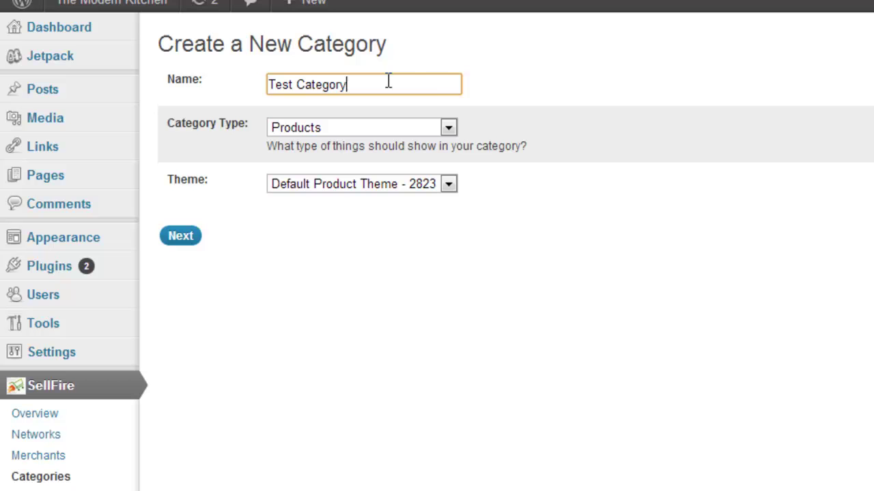
- Keep Products as the category type with the Default Product Theme - 2823, and continue to the next setup page
click(495, 119)
click(438, 131)
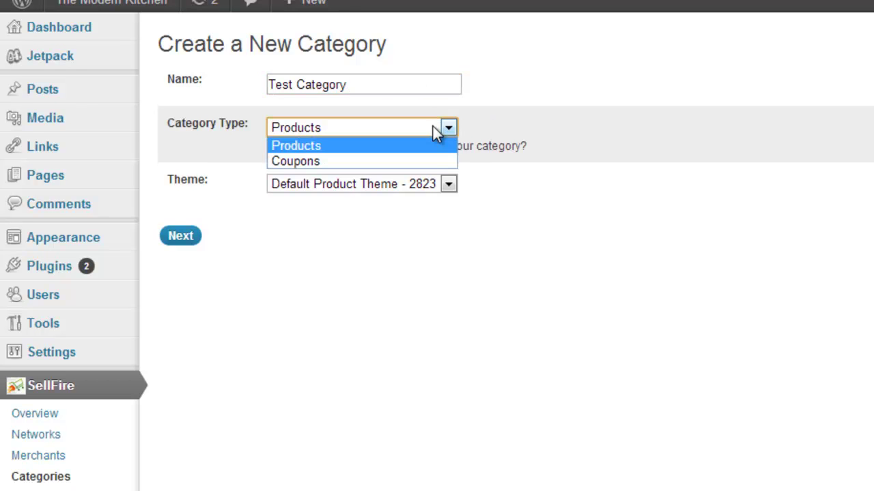
click(437, 131)
click(496, 169)
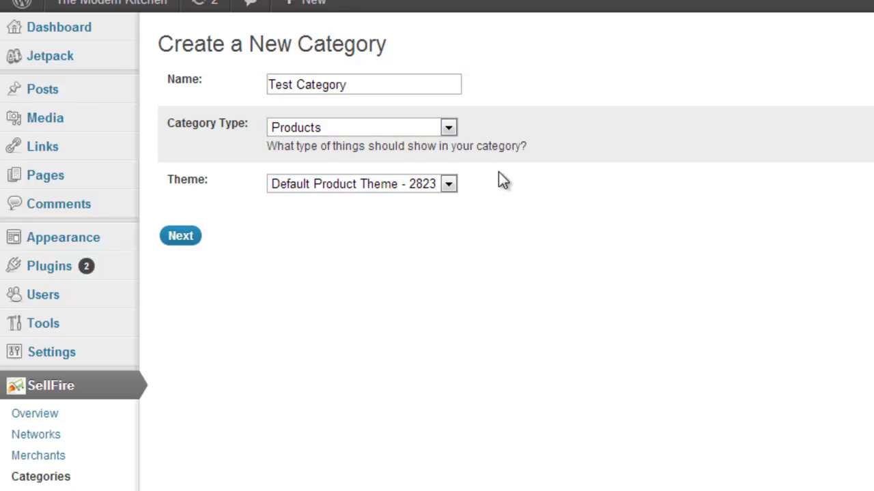
click(377, 189)
click(379, 186)
click(353, 216)
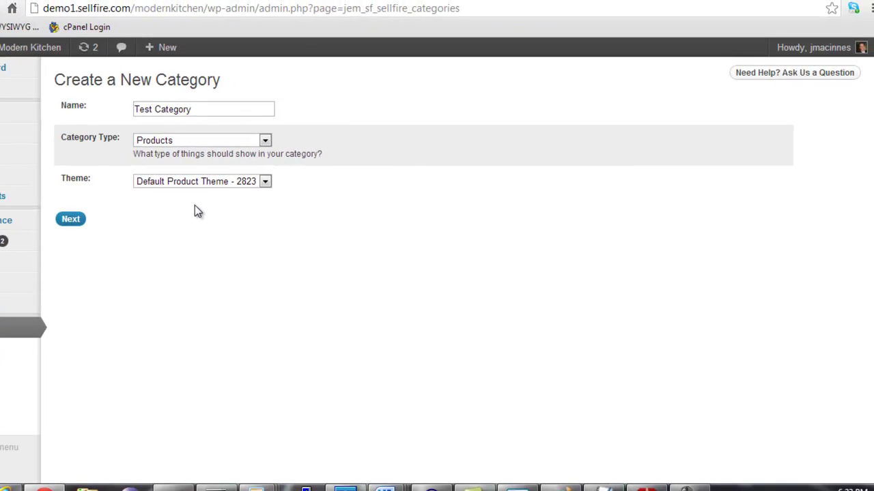
click(85, 219)
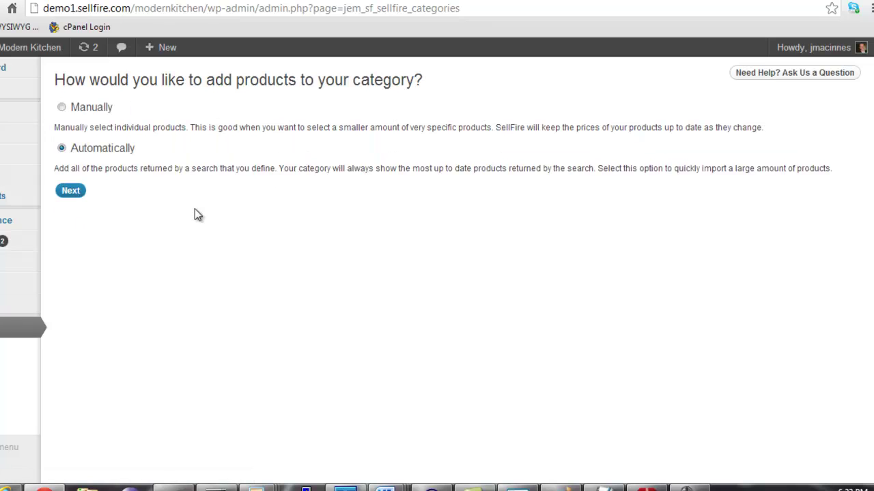
- Choose to add products to the category automatically and continue to the search definition
click(62, 107)
click(61, 149)
click(38, 159)
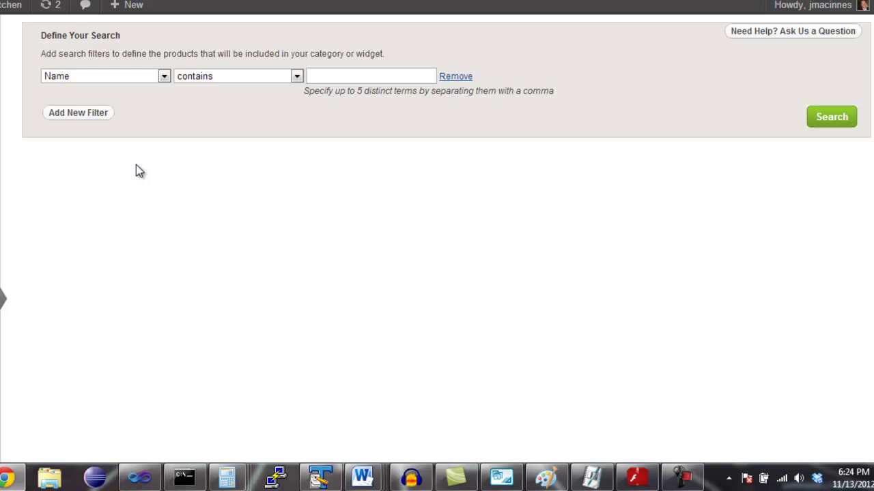
- Search for products whose name contains "dishwasher"
click(353, 80)
text(dishwasher)
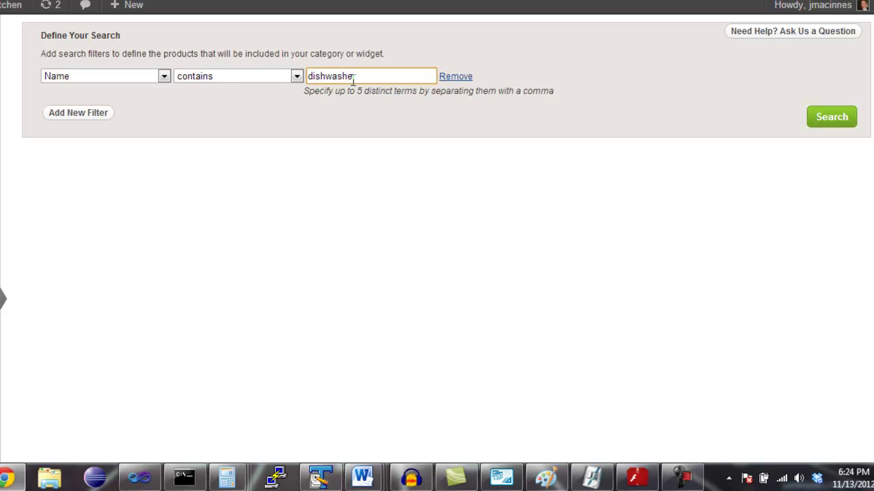
key(Return)
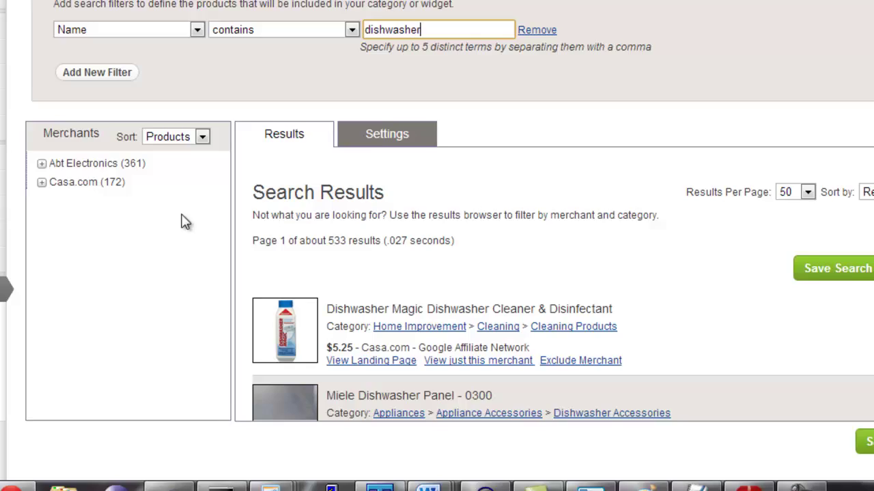
- Sort the merchant list by Merchant and switch the sorting back to Products
click(191, 142)
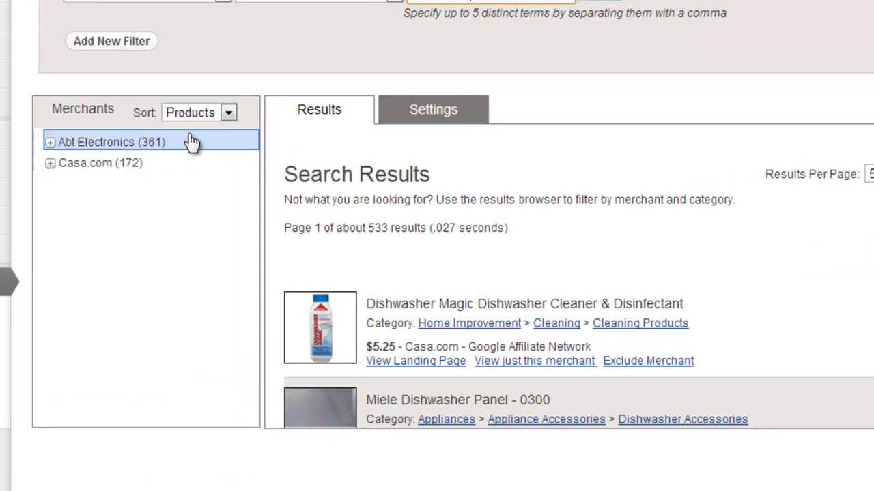
click(194, 163)
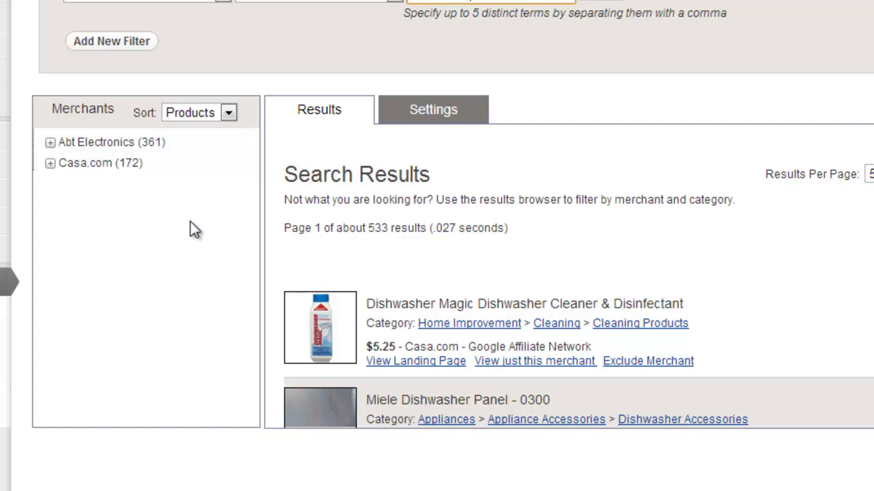
click(198, 112)
click(203, 146)
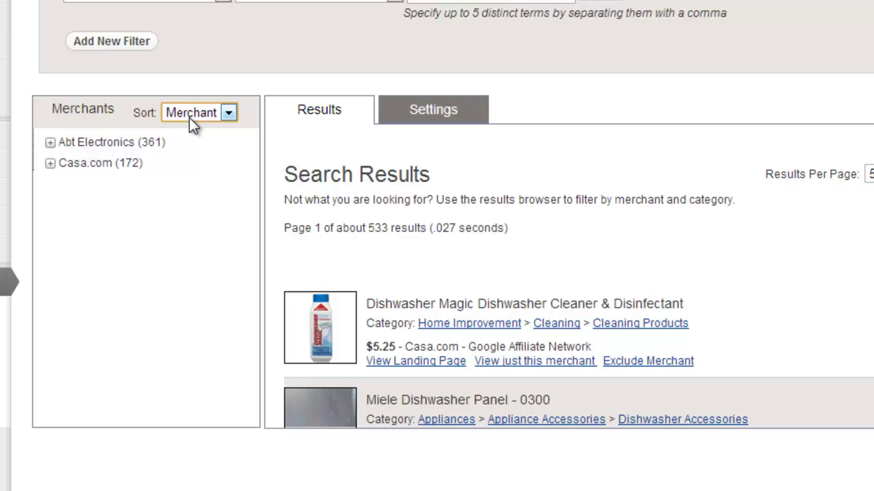
click(189, 115)
click(191, 129)
- Narrow the results to Abt Electronics dishwashers through its Appliances category, and switch to the Casa.com results
click(123, 144)
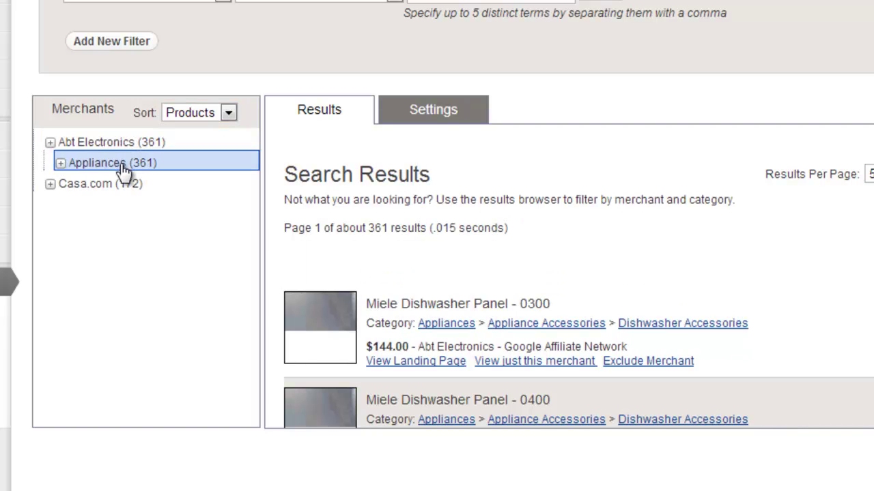
click(124, 171)
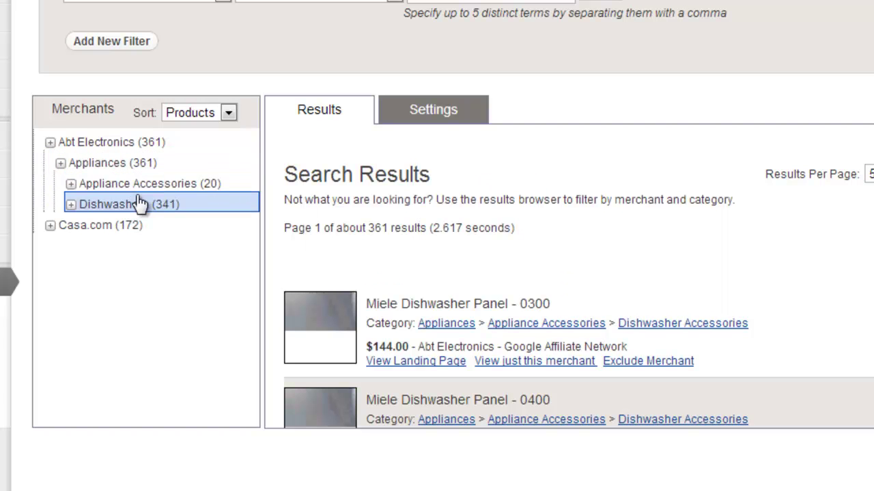
click(140, 207)
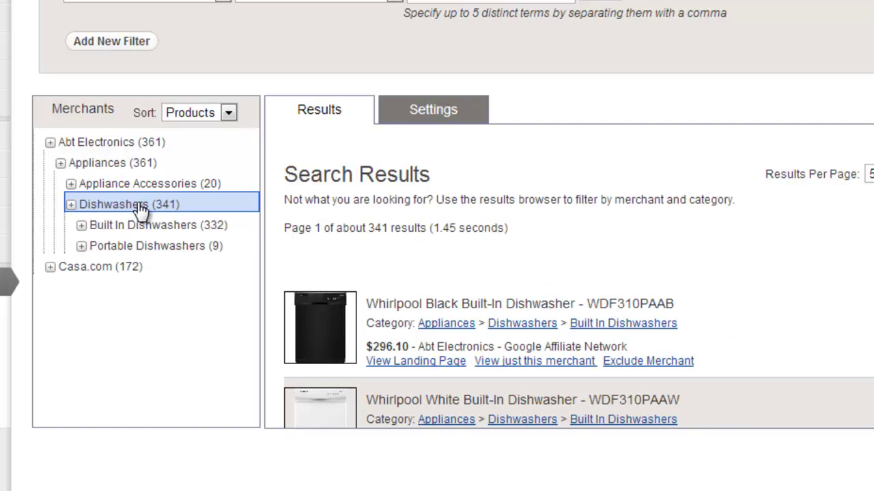
click(205, 273)
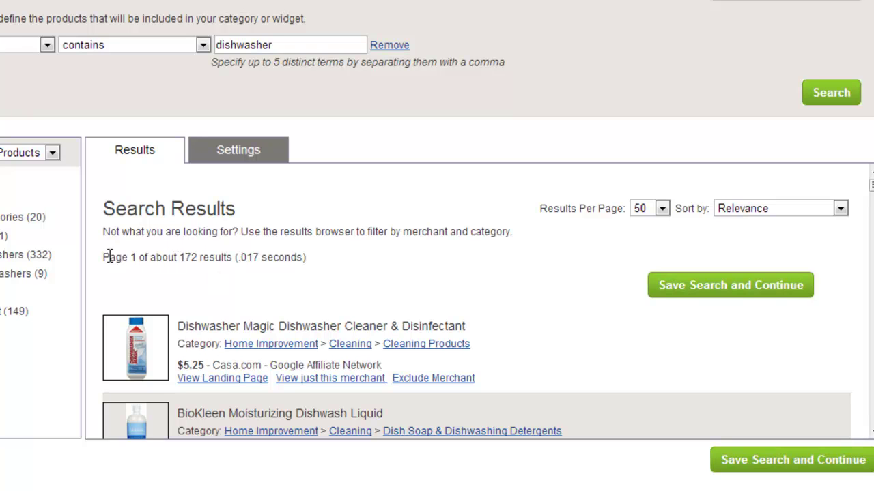
- Examine the result count and the products listed for Casa.com in the search results
drag(103, 261, 327, 270)
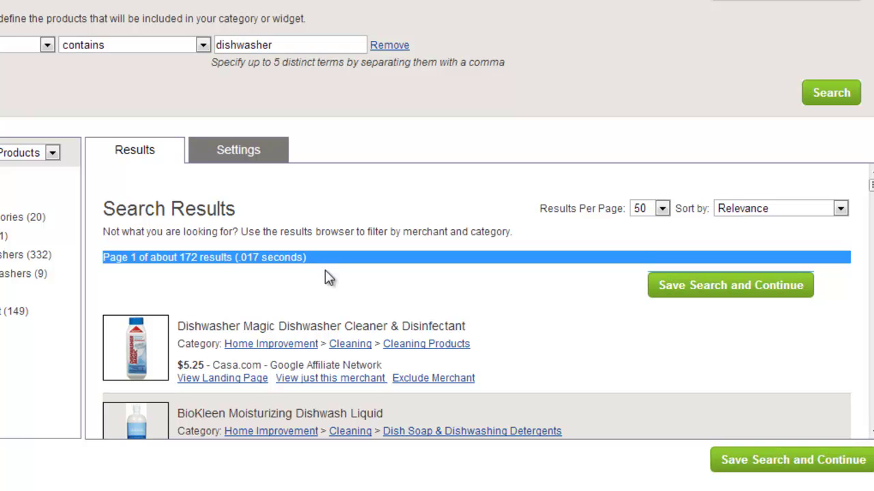
click(321, 287)
scroll(320, 286, down, 2)
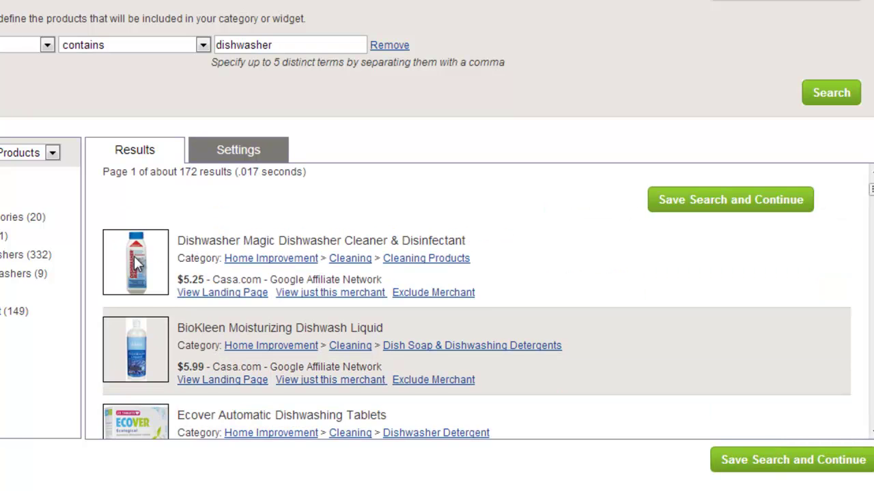
scroll(154, 355, down, 2)
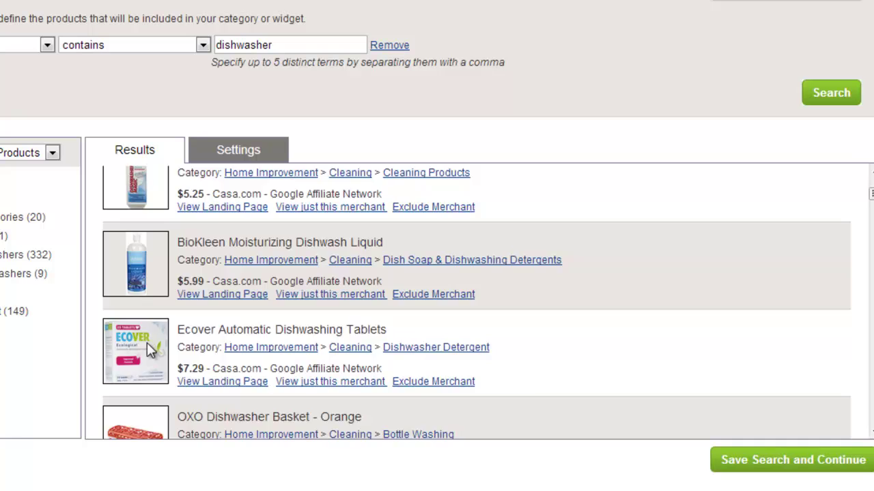
scroll(147, 347, down, 2)
scroll(150, 350, down, 2)
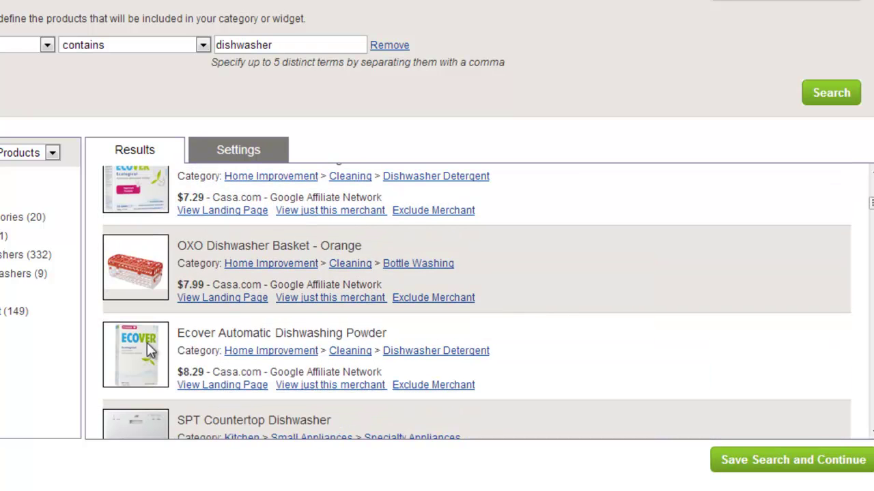
scroll(150, 349, up, 4)
scroll(147, 342, up, 4)
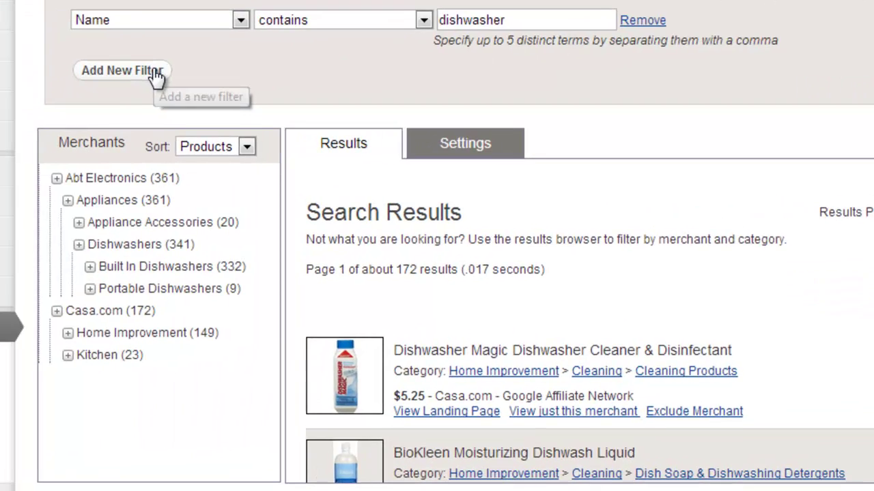
- Add a second filter for names containing "GE, whirlpool, maytag" and run the search again
click(154, 72)
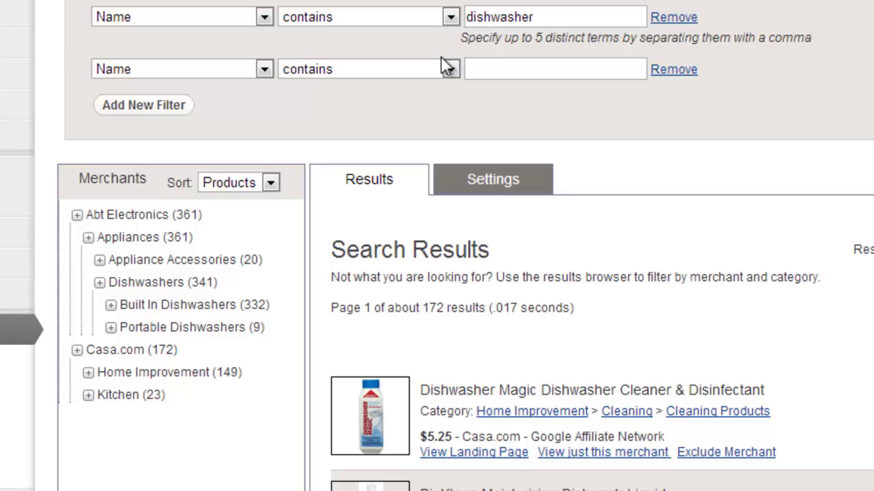
click(508, 71)
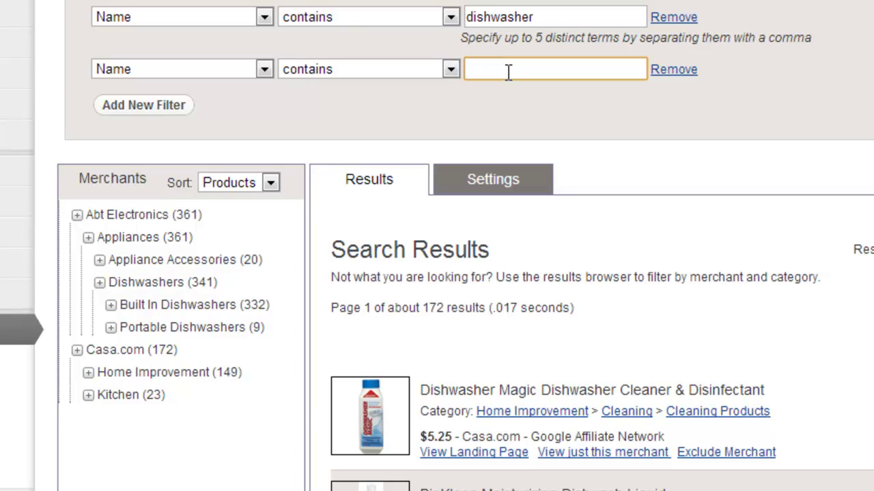
text(GE, whirlpool, maytag)
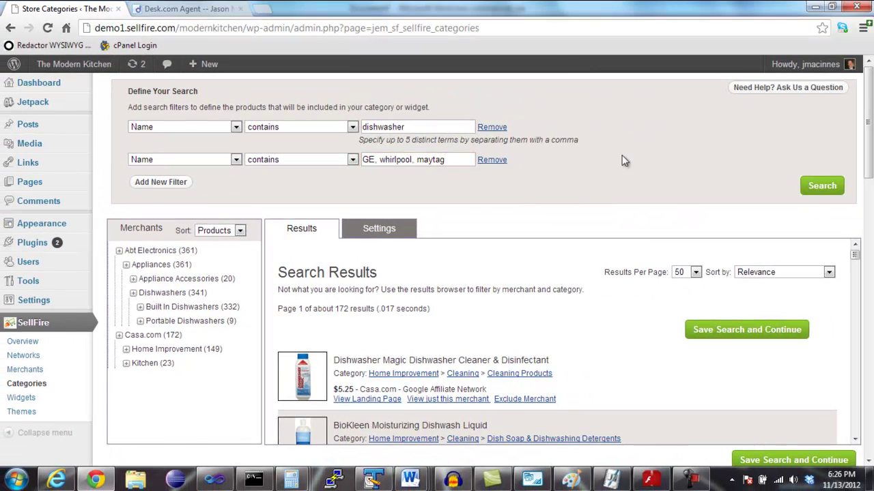
click(444, 129)
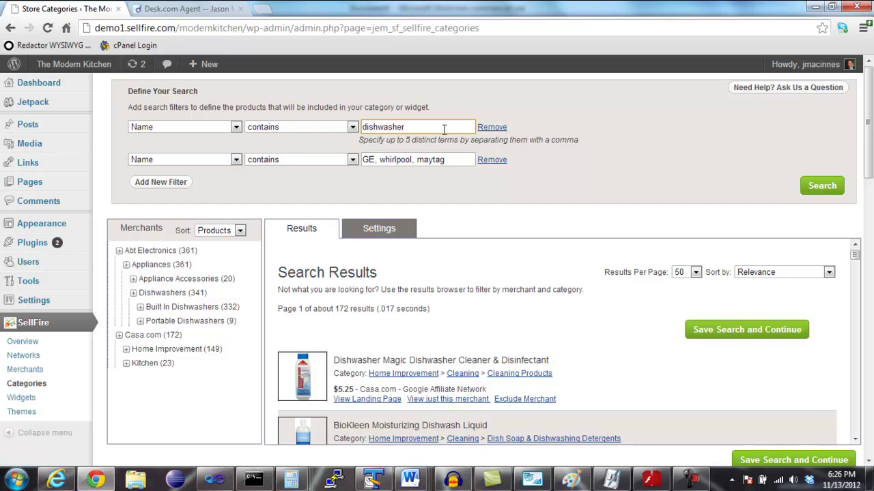
click(460, 160)
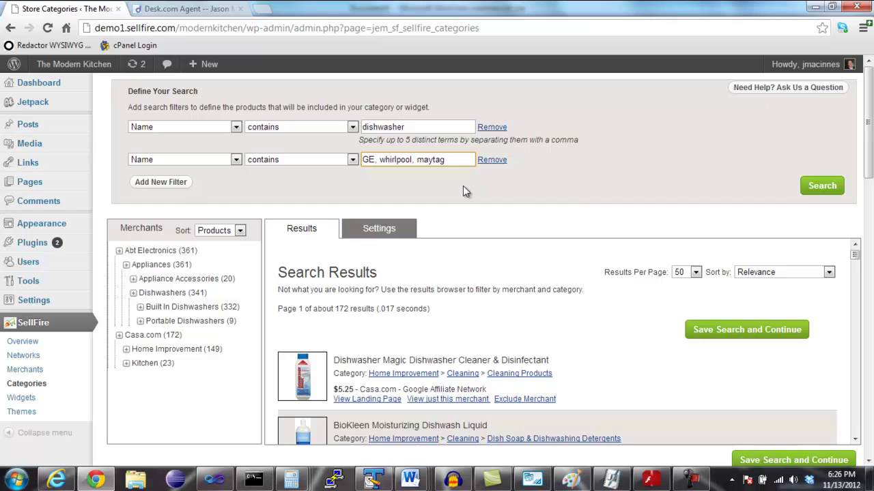
click(820, 186)
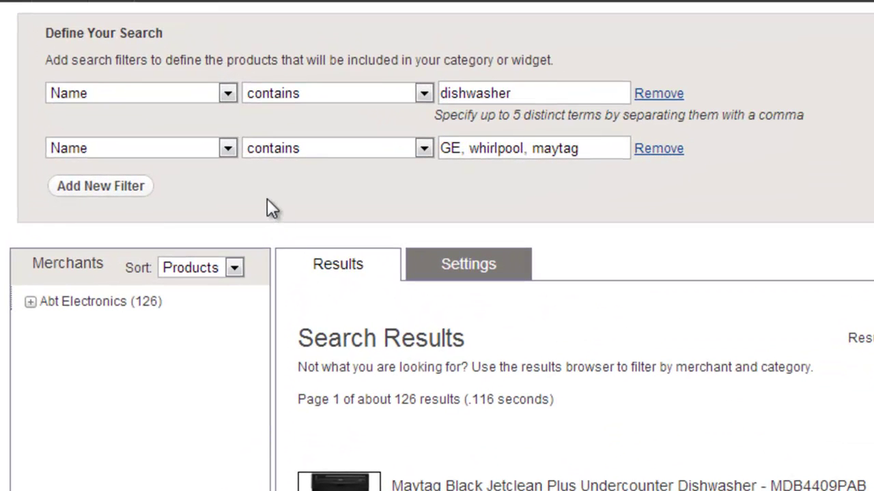
- Check which fields and comparison operators are available for the second filter, leaving its settings as they are
click(228, 150)
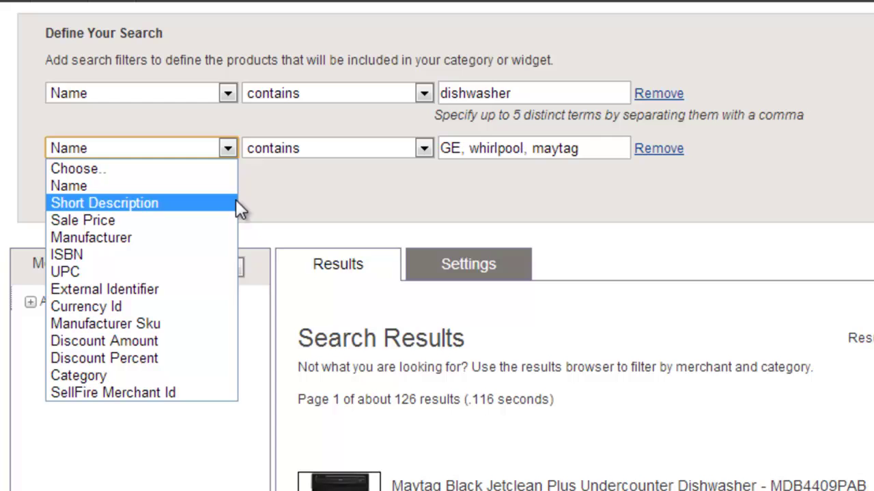
click(302, 223)
click(337, 151)
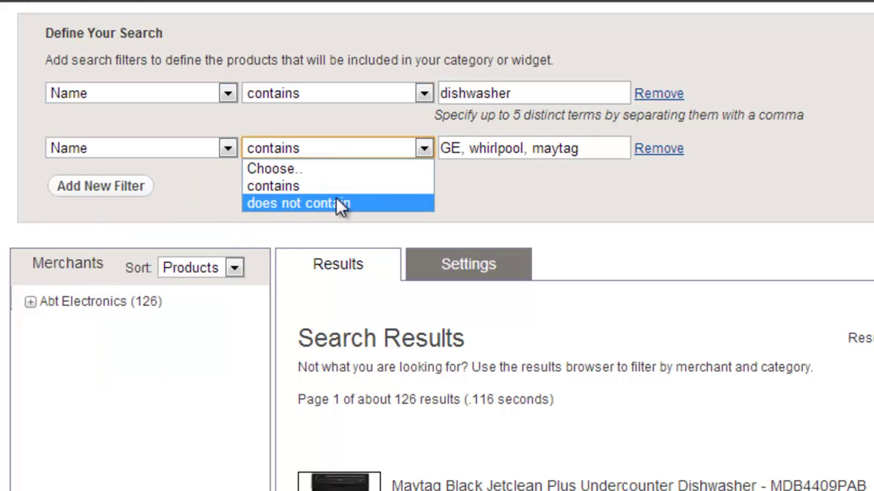
click(506, 199)
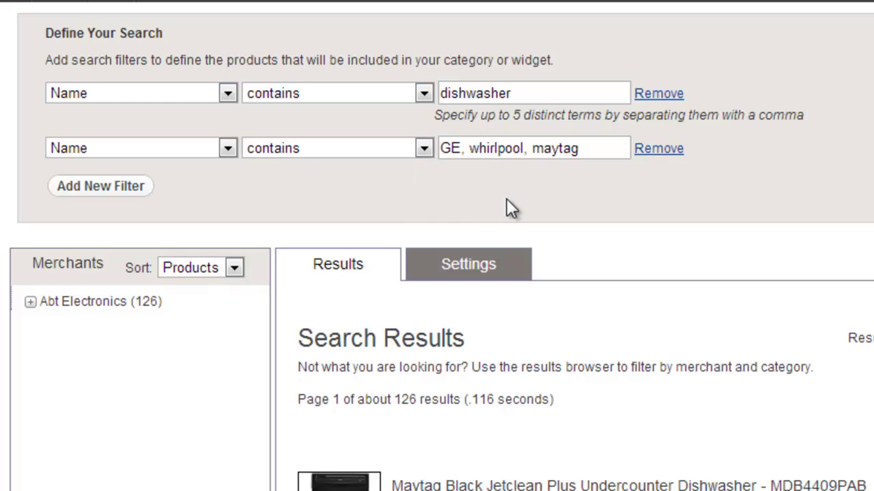
- Add a third filter for a sale price greater than $200 and run the search again
click(135, 187)
click(136, 188)
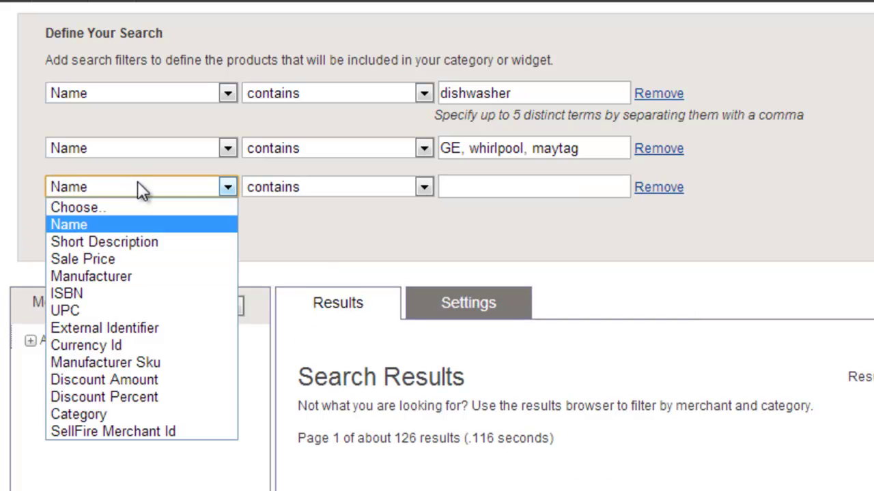
click(143, 261)
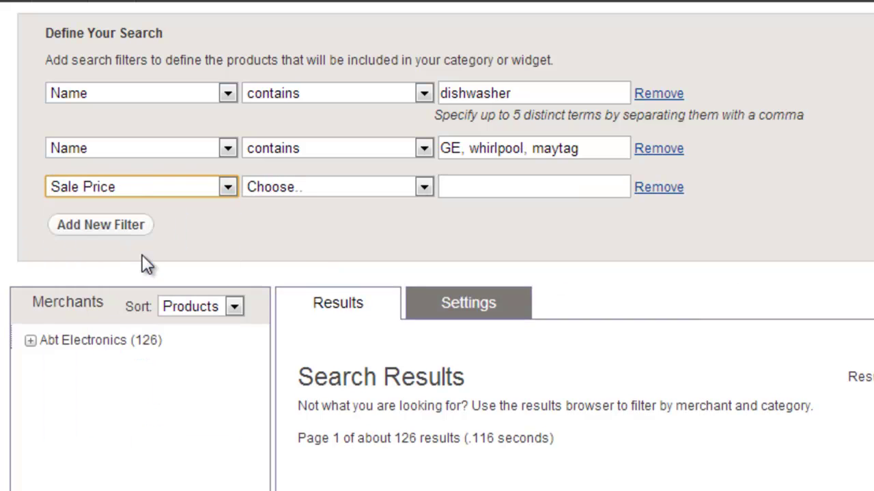
click(291, 190)
click(303, 257)
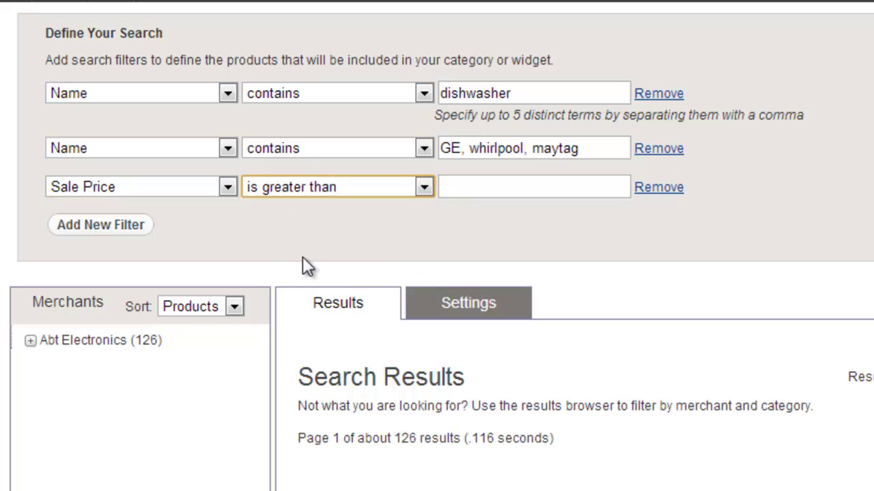
click(447, 188)
text($2)
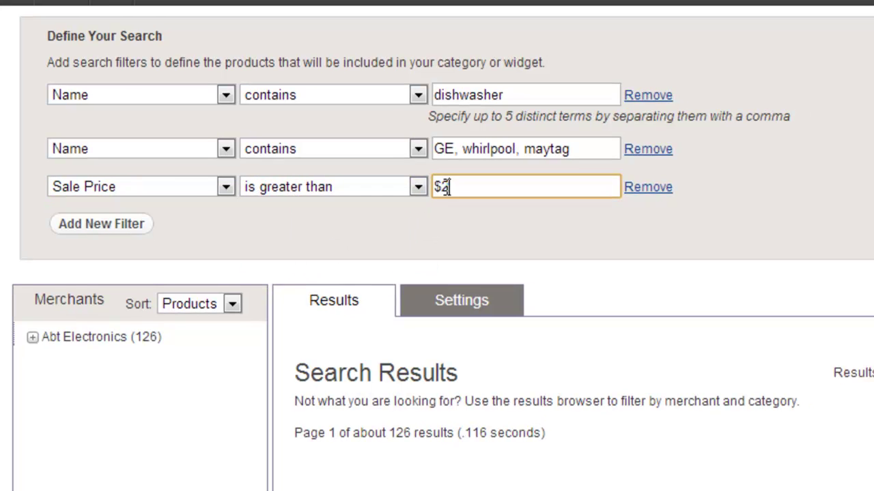
text(00)
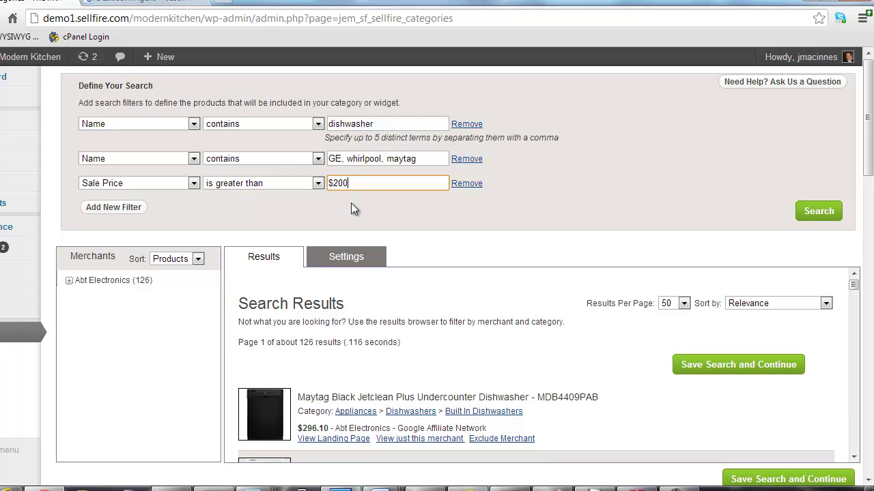
click(351, 203)
click(814, 217)
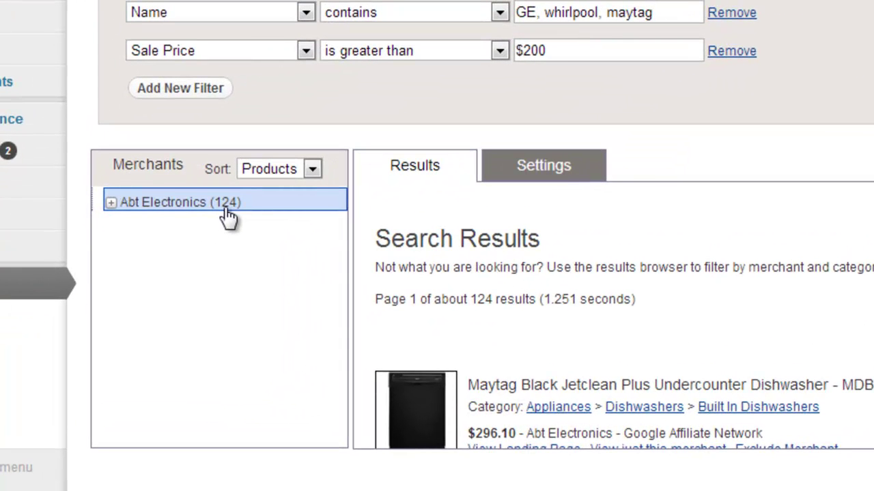
- Narrow the results through Abt Electronics and Appliances to Dishwashers, and save the search to continue to its page
click(168, 271)
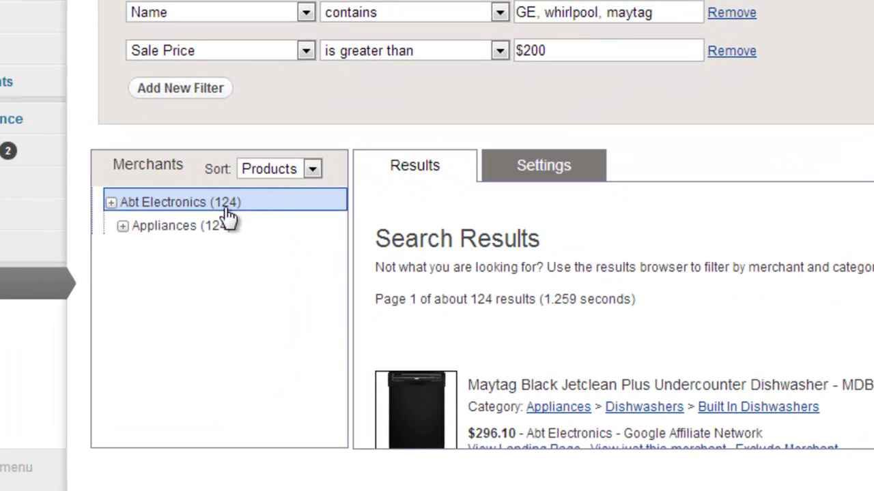
click(224, 227)
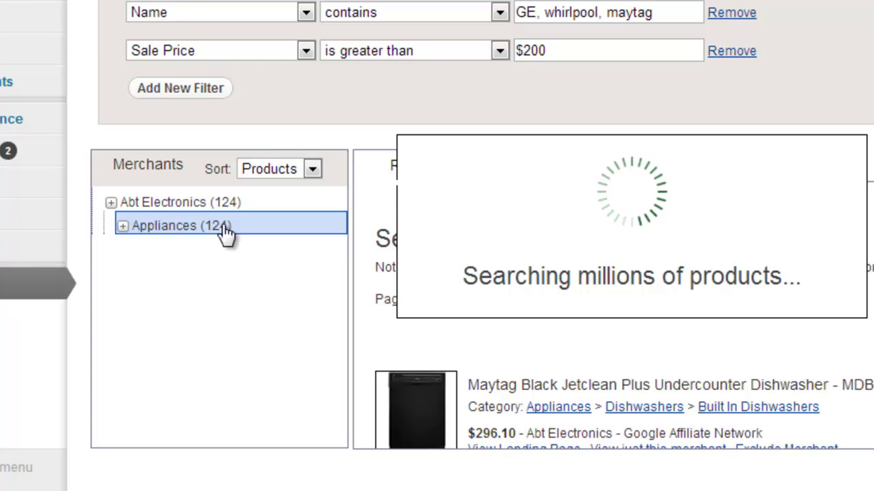
click(225, 254)
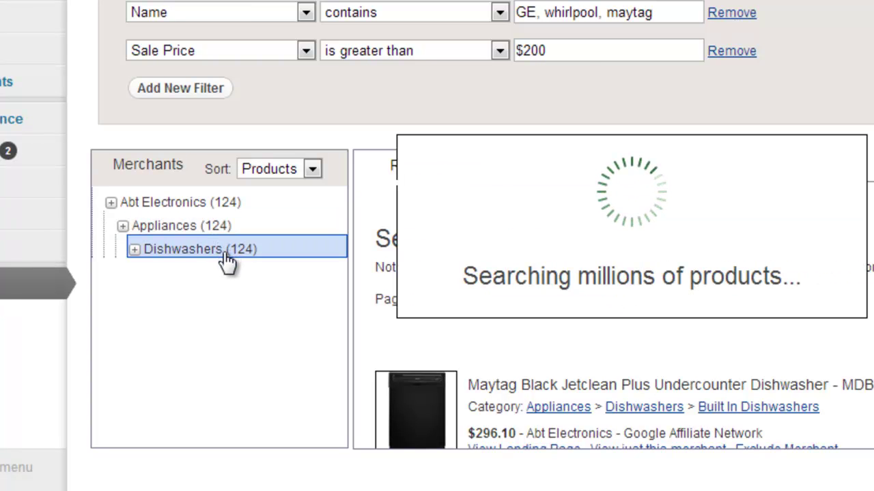
click(280, 273)
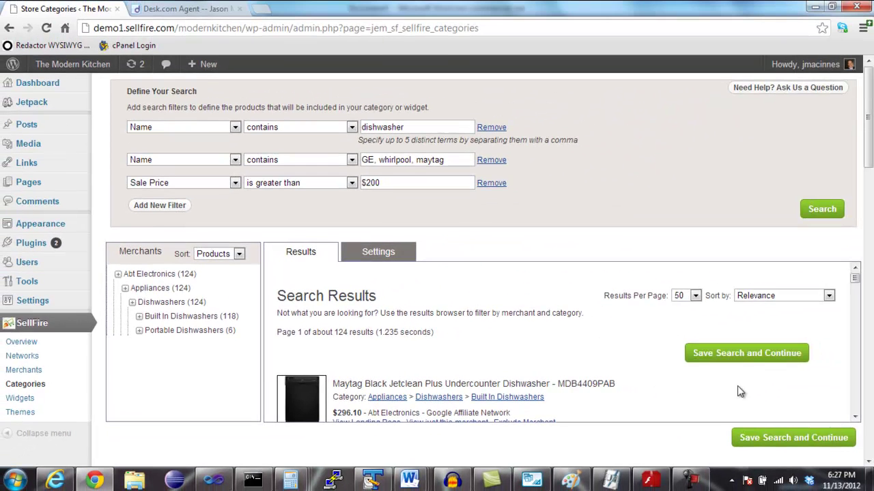
click(704, 358)
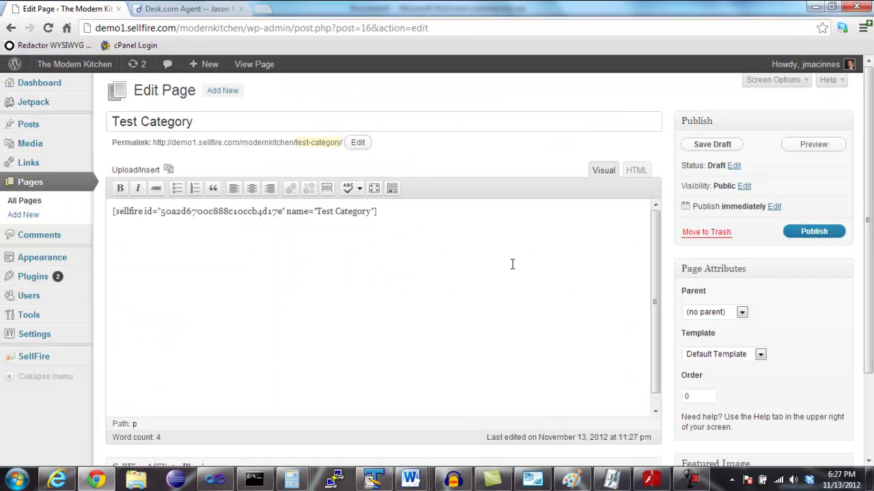
- Check the SellFire shortcode in the Test Category page, and preview the page to look through its dishwasher listings
drag(379, 213, 113, 217)
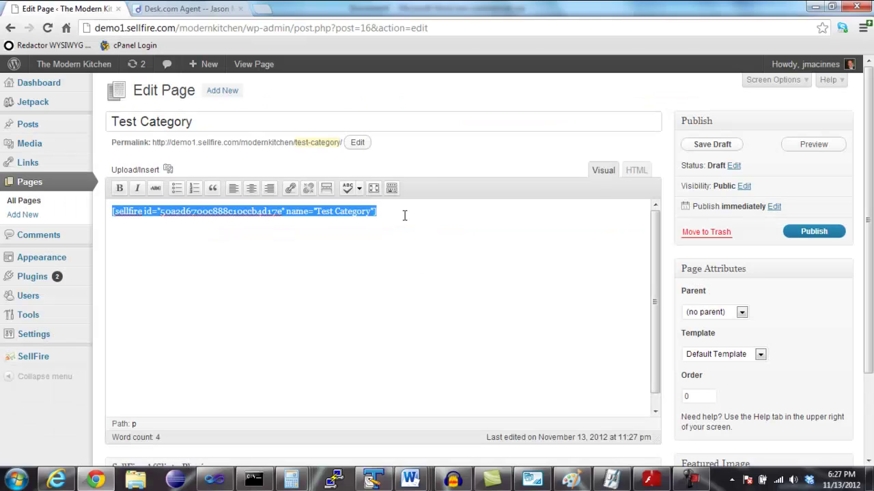
click(668, 265)
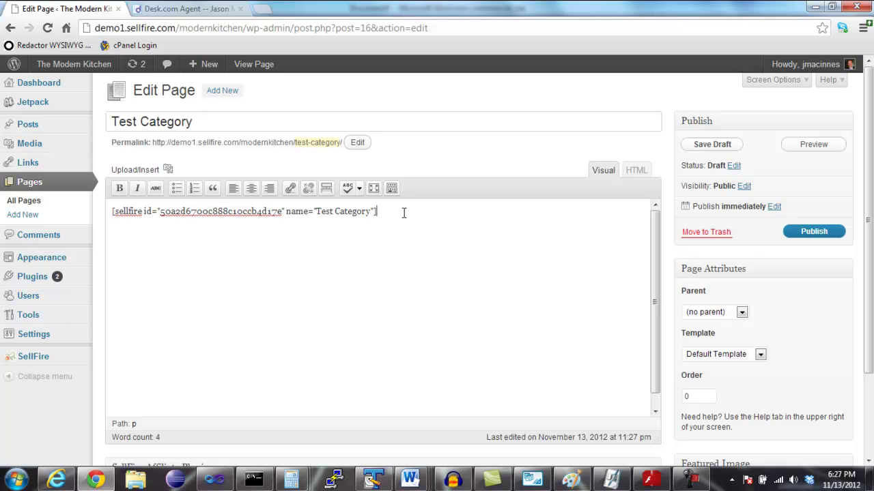
click(813, 145)
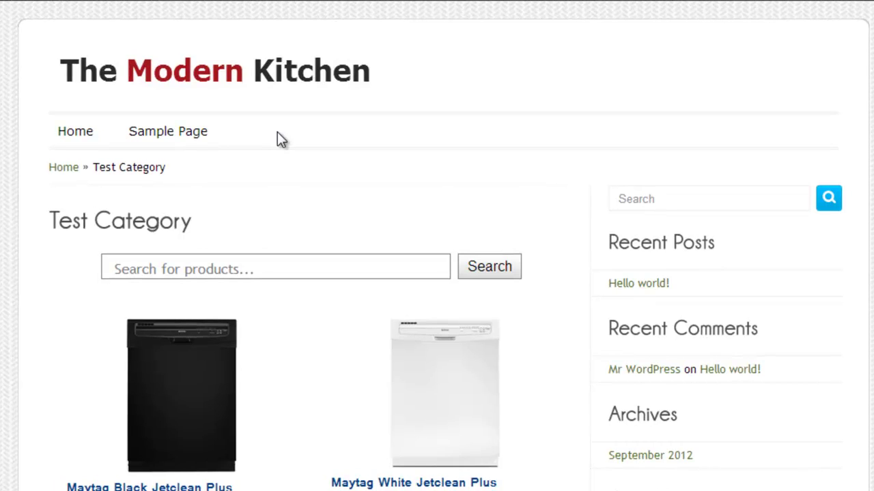
scroll(293, 143, down, 3)
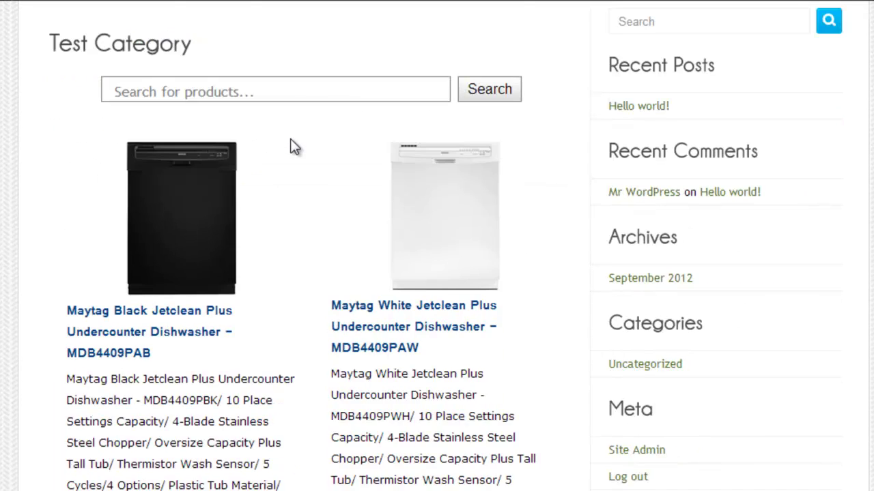
scroll(293, 147, down, 9)
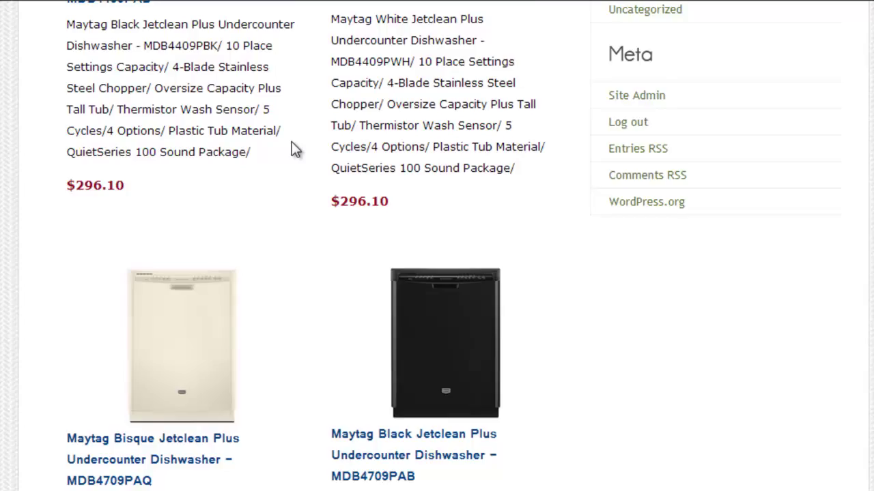